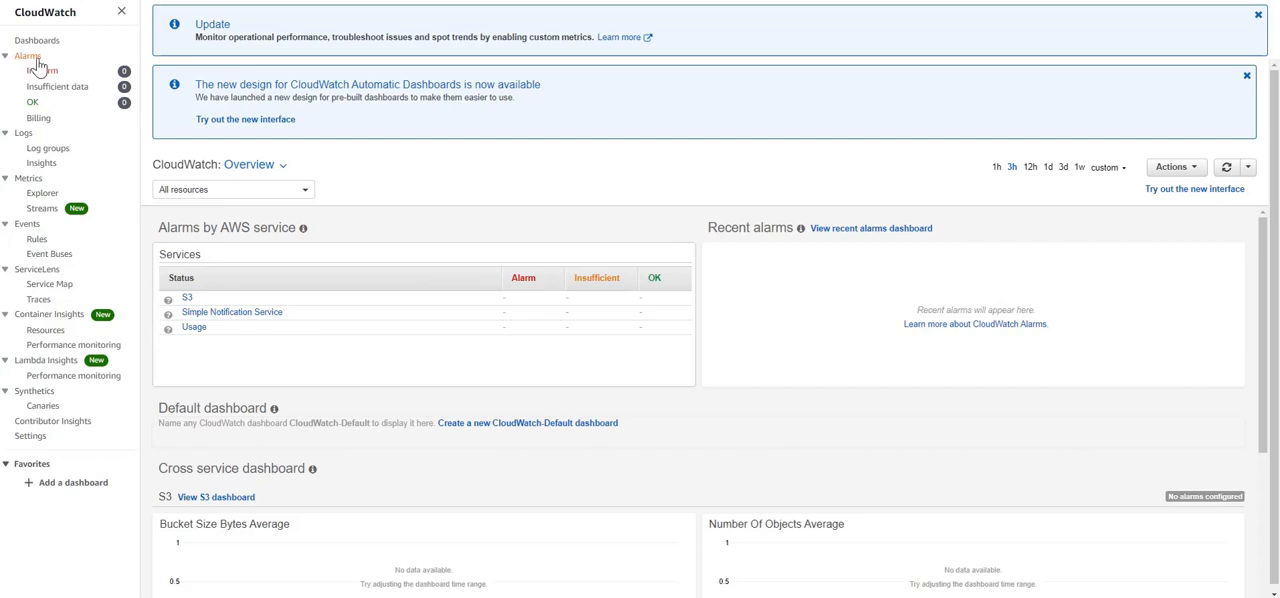
Start a new billing alarm on the EstimatedCharges metric and set its currency to INR
left_click(38, 120)
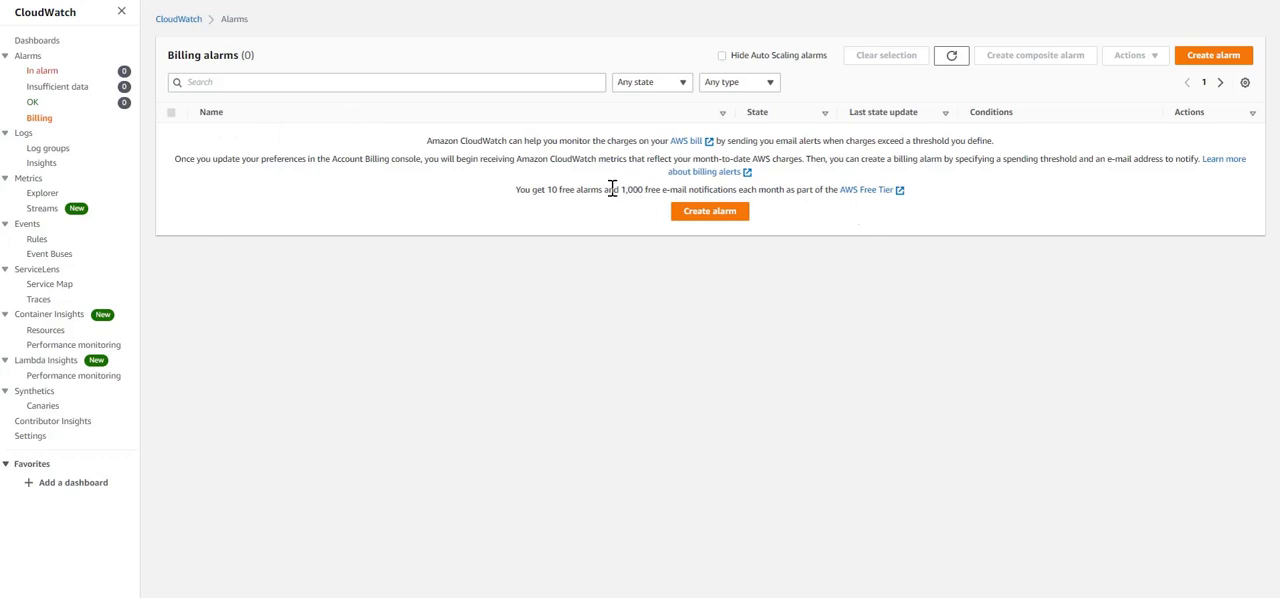
left_click(720, 216)
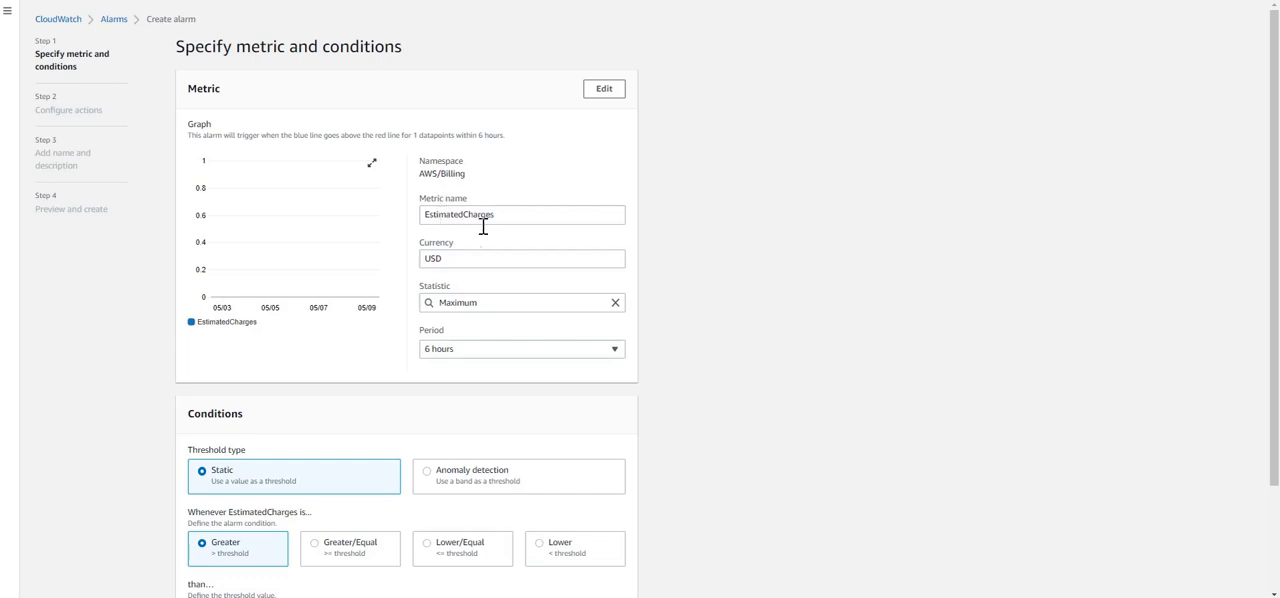
left_click(448, 258)
double_click(452, 260)
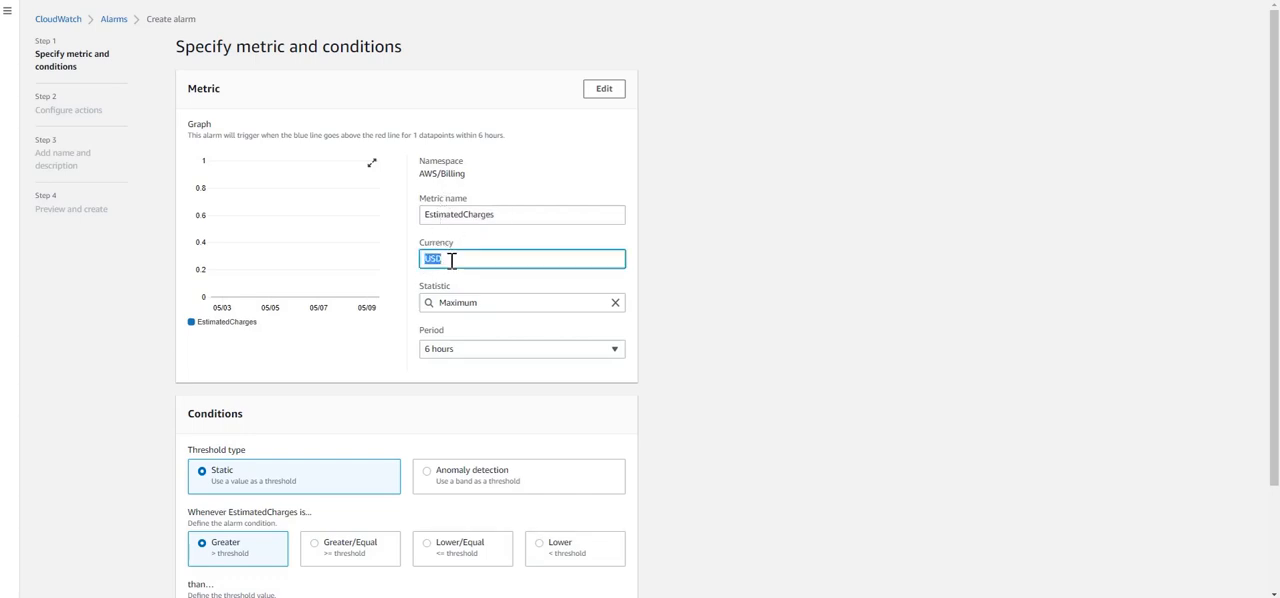
key("BackSpace")
left_click(477, 285)
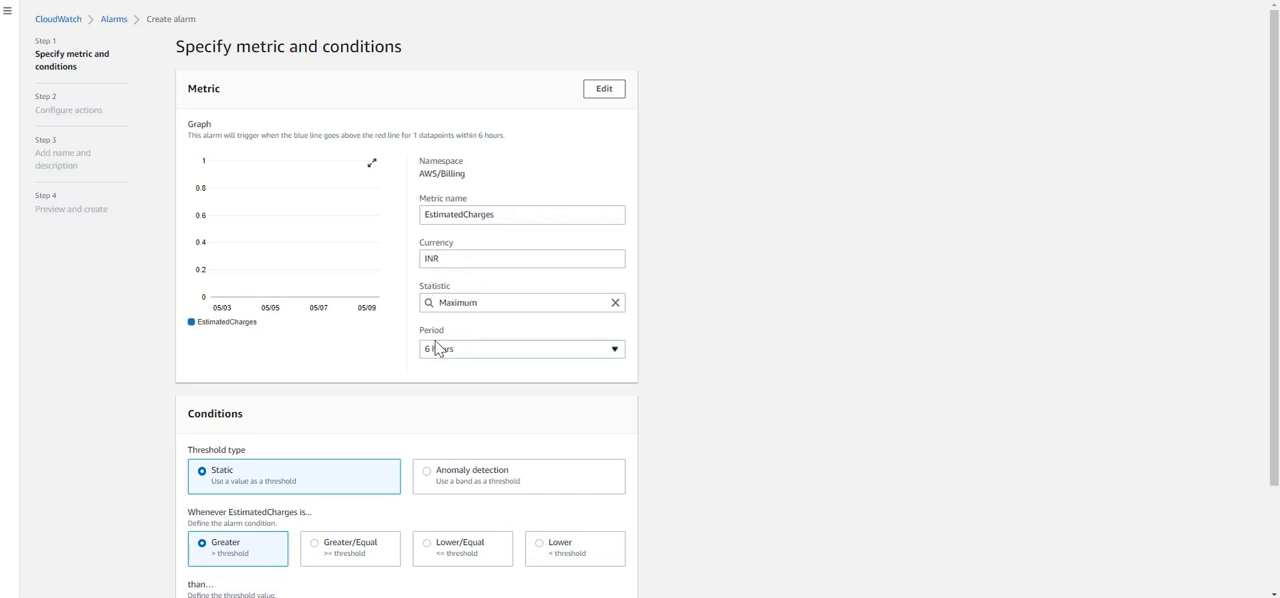
left_click(466, 353)
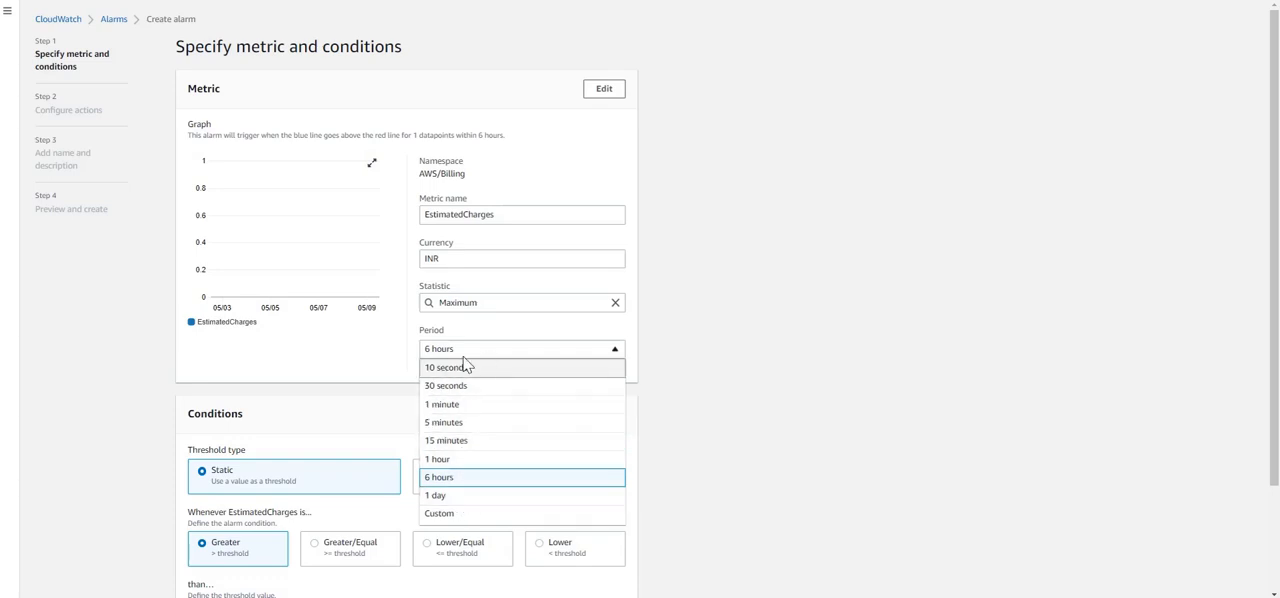
left_click(397, 362)
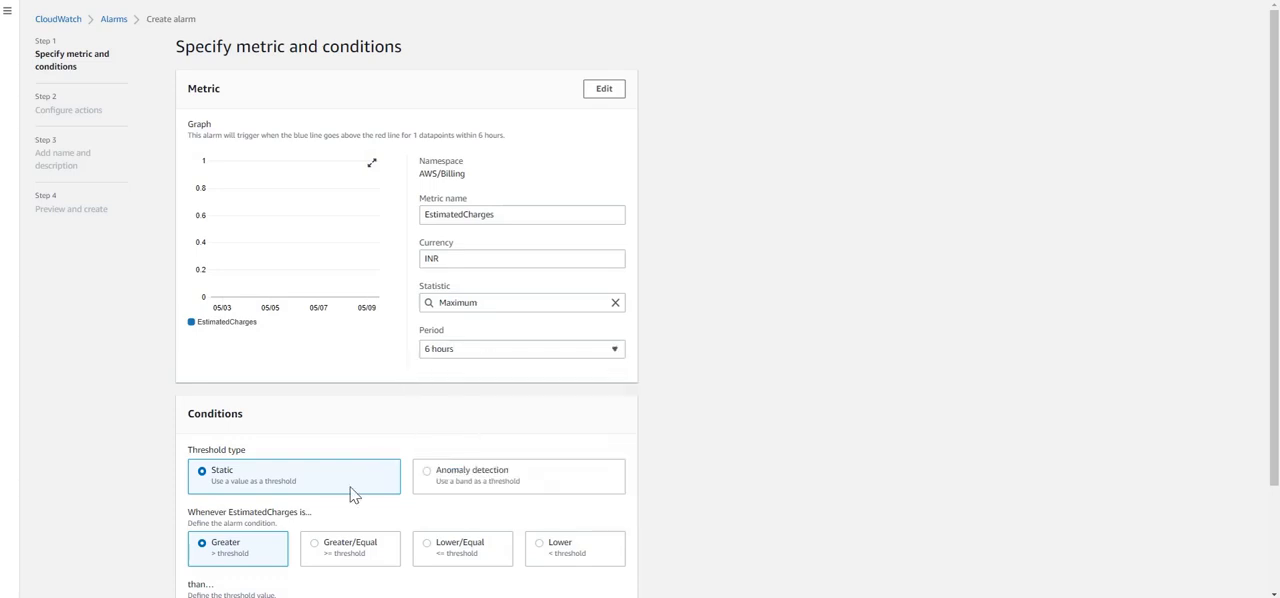
Set the static alarm condition to Greater/Equal with a threshold of 100 INR, and proceed to configuring the actions
scroll(337, 488, "down", 2)
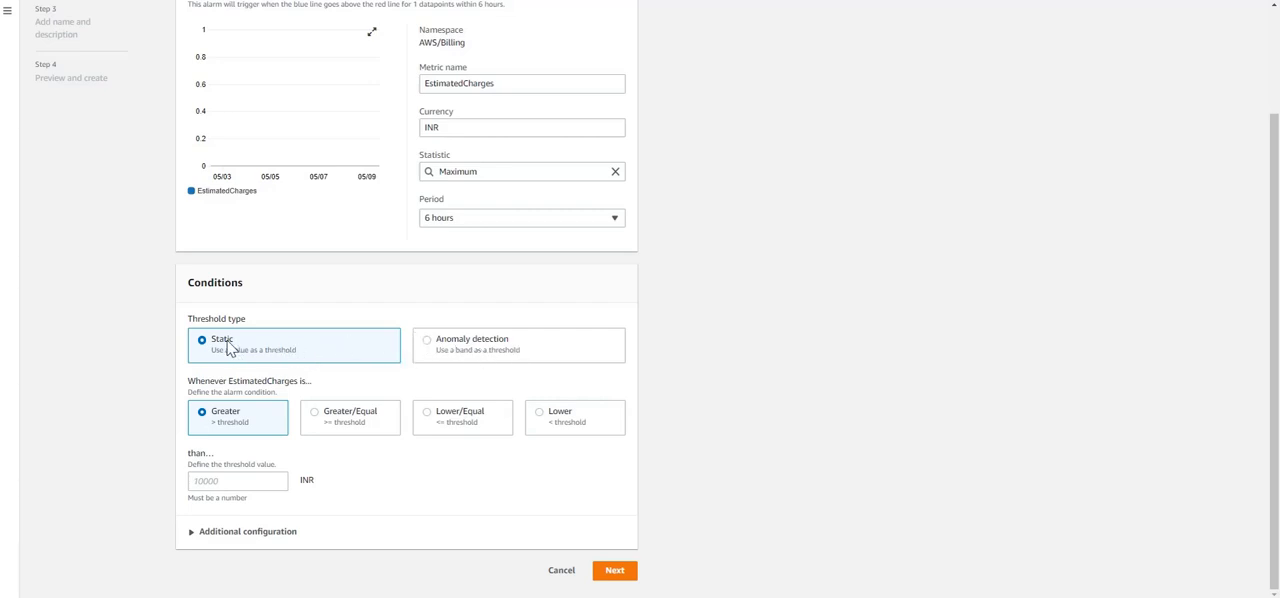
left_click(314, 420)
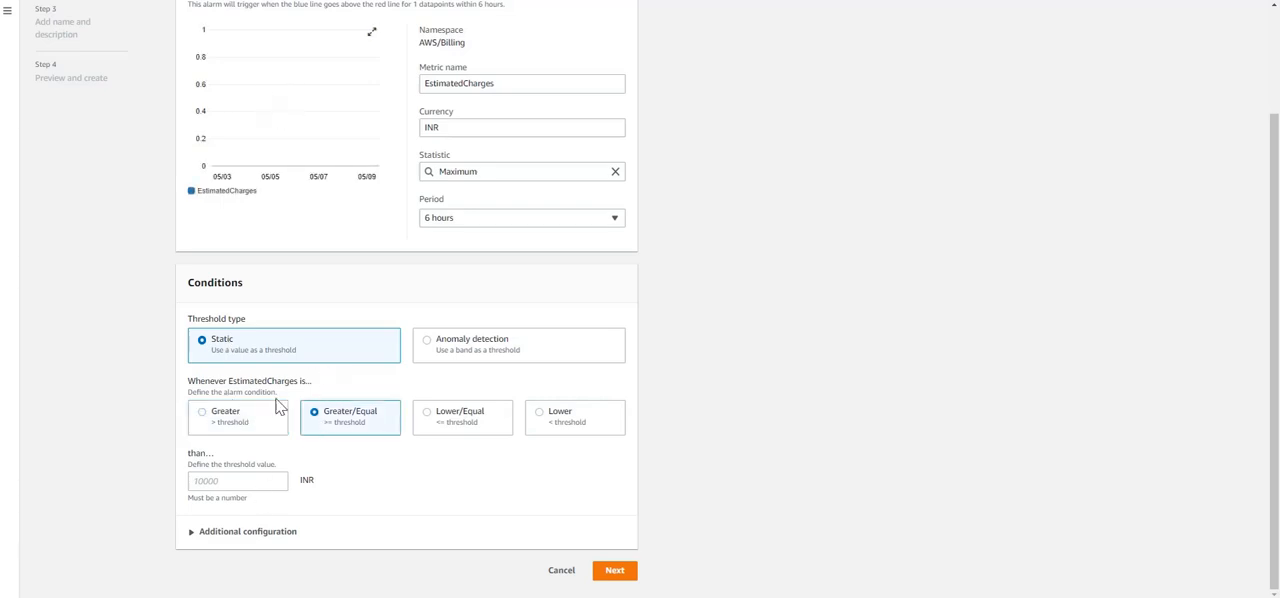
left_click(209, 484)
type("100")
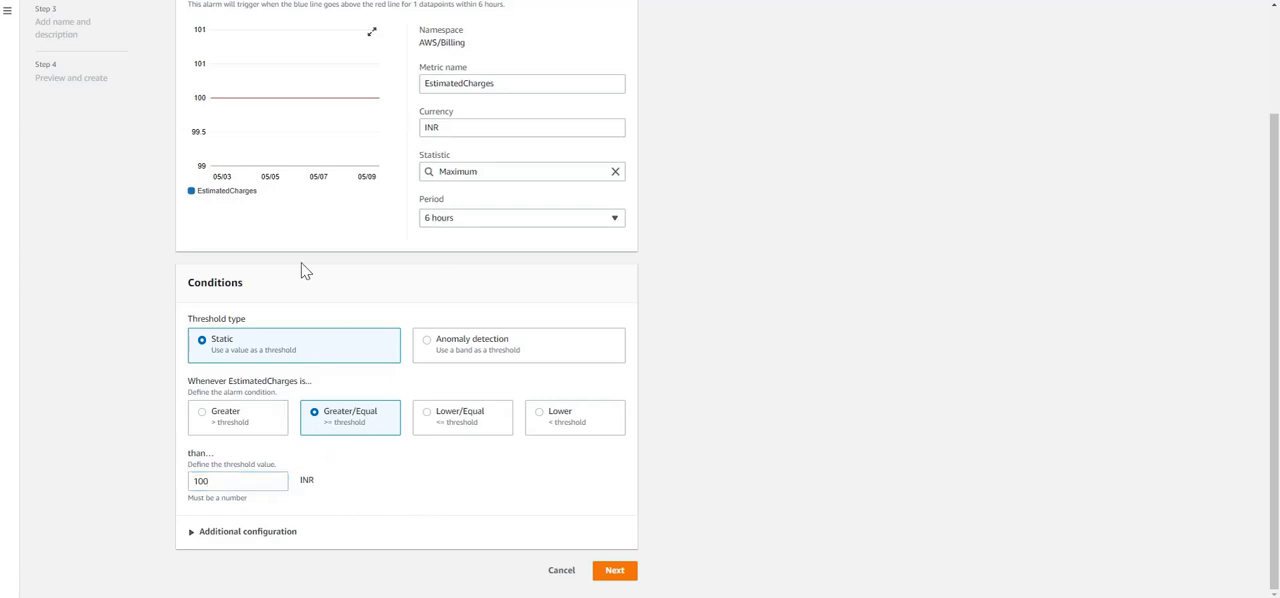
scroll(330, 320, "up", 2)
scroll(406, 289, "down", 2)
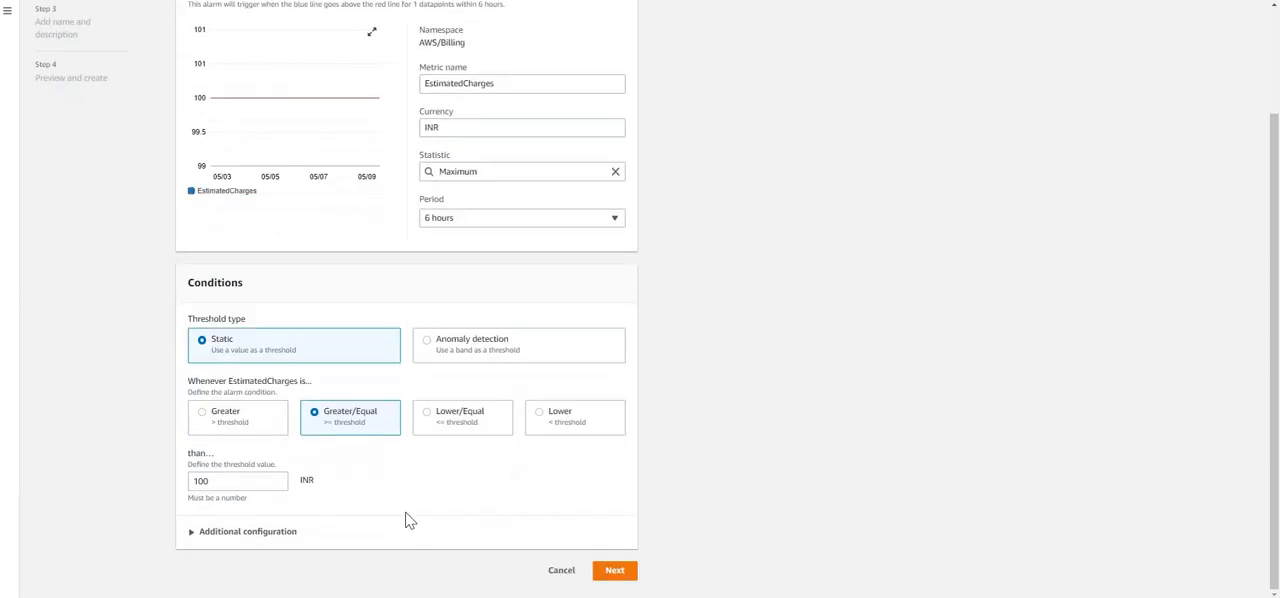
left_click(256, 546)
scroll(260, 548, "down", 2)
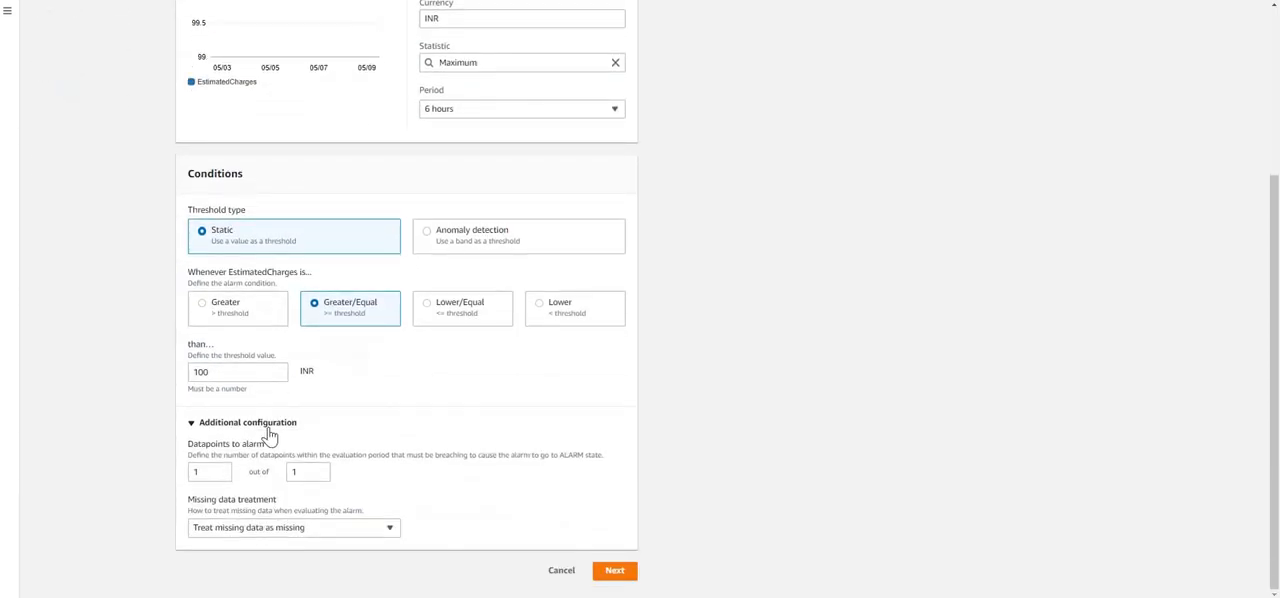
left_click(271, 430)
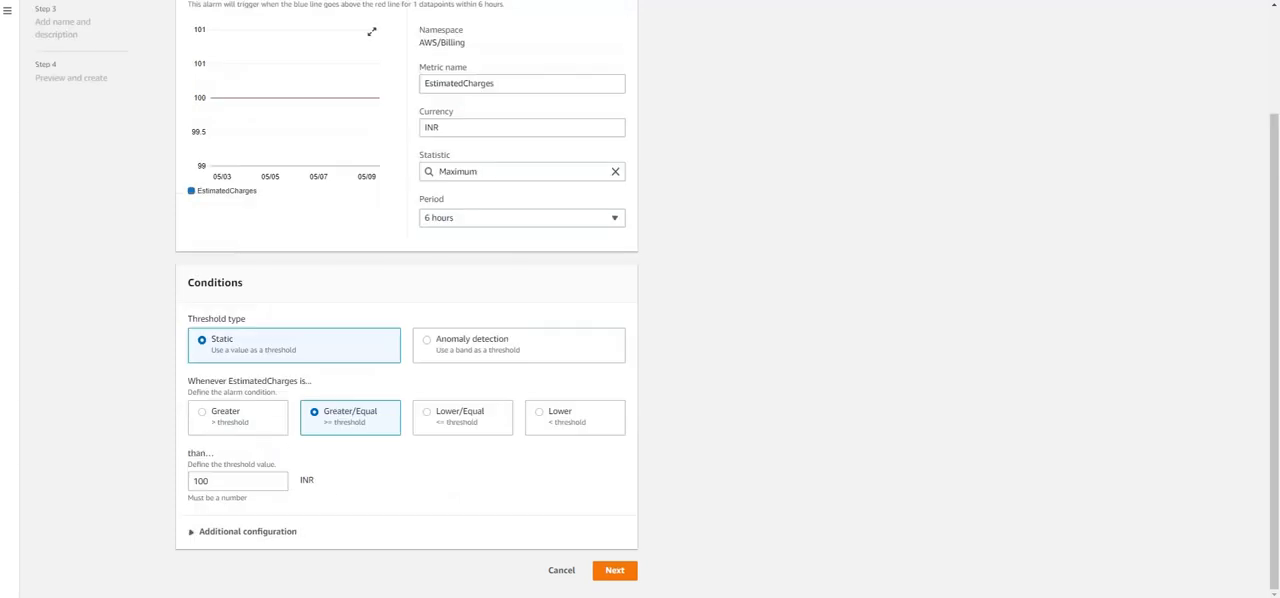
left_click(617, 572)
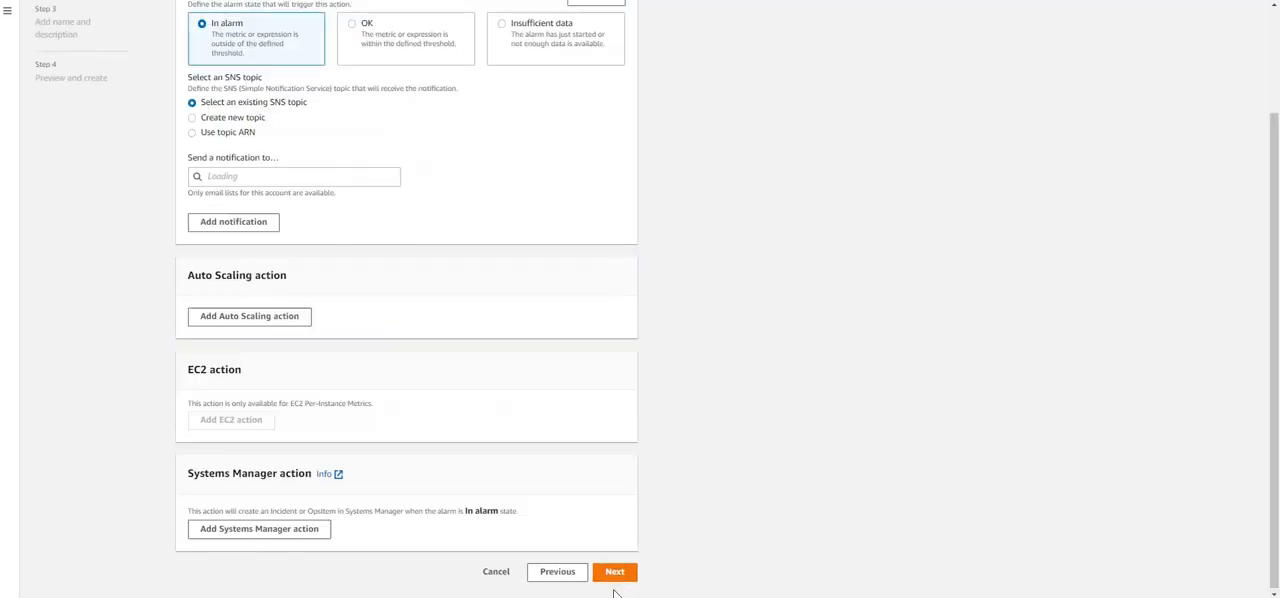
Choose to create a new SNS topic for the alarm notification and name it Billing_Alarm_Notification
scroll(323, 506, "up", 2)
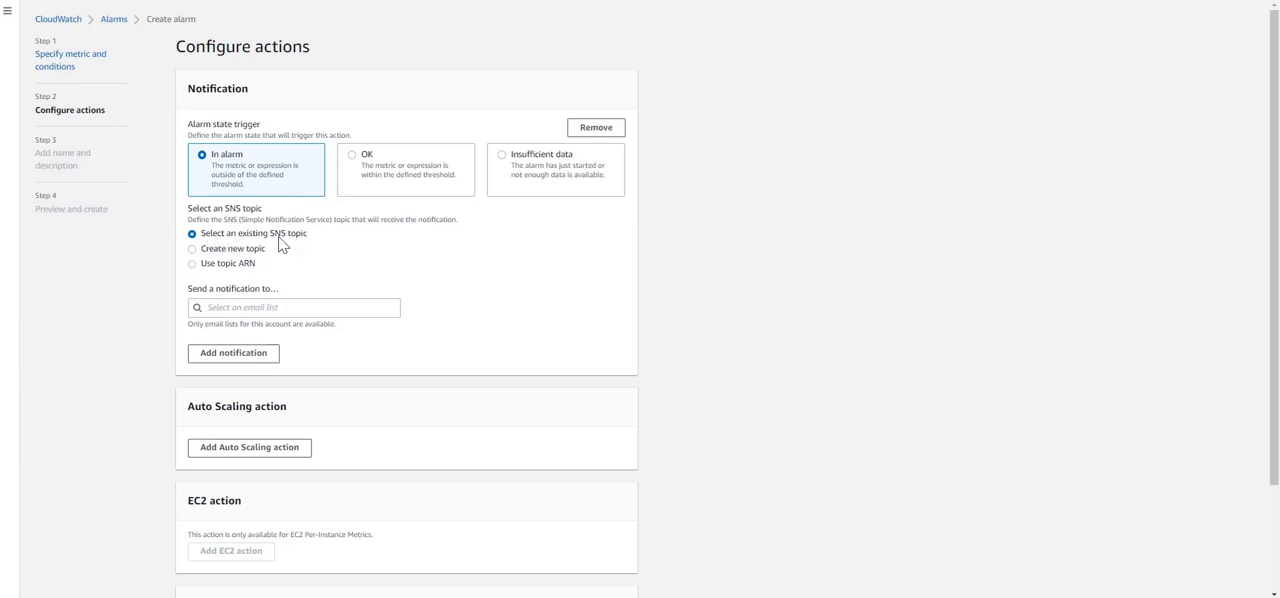
left_click(193, 249)
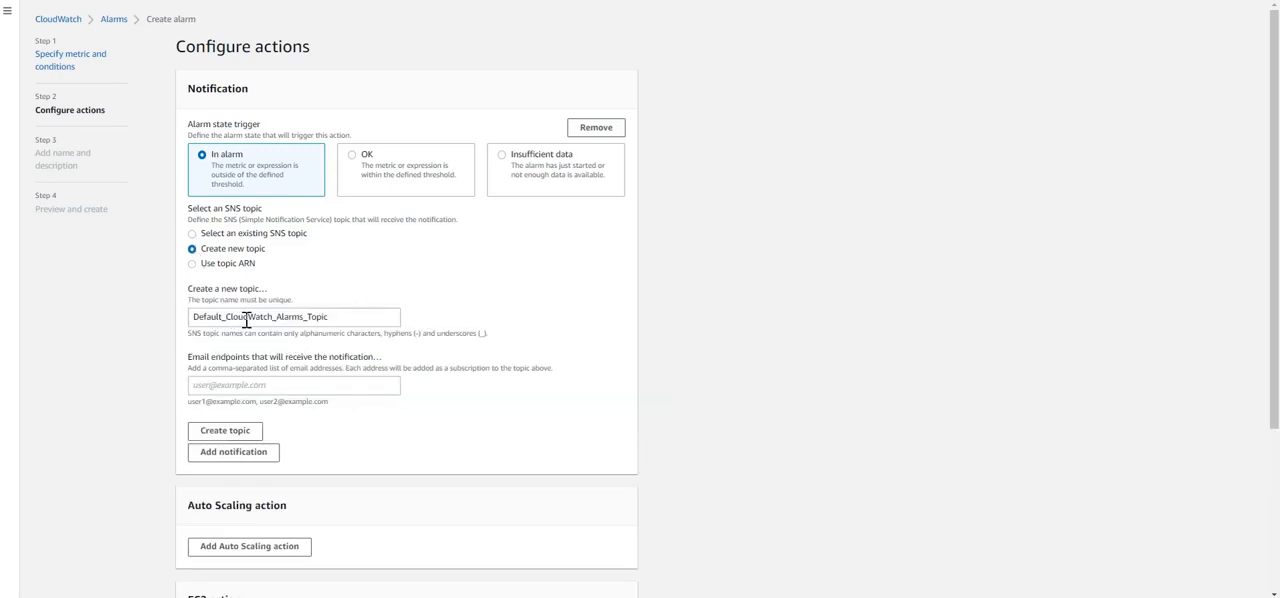
left_click_drag(348, 317, 106, 314)
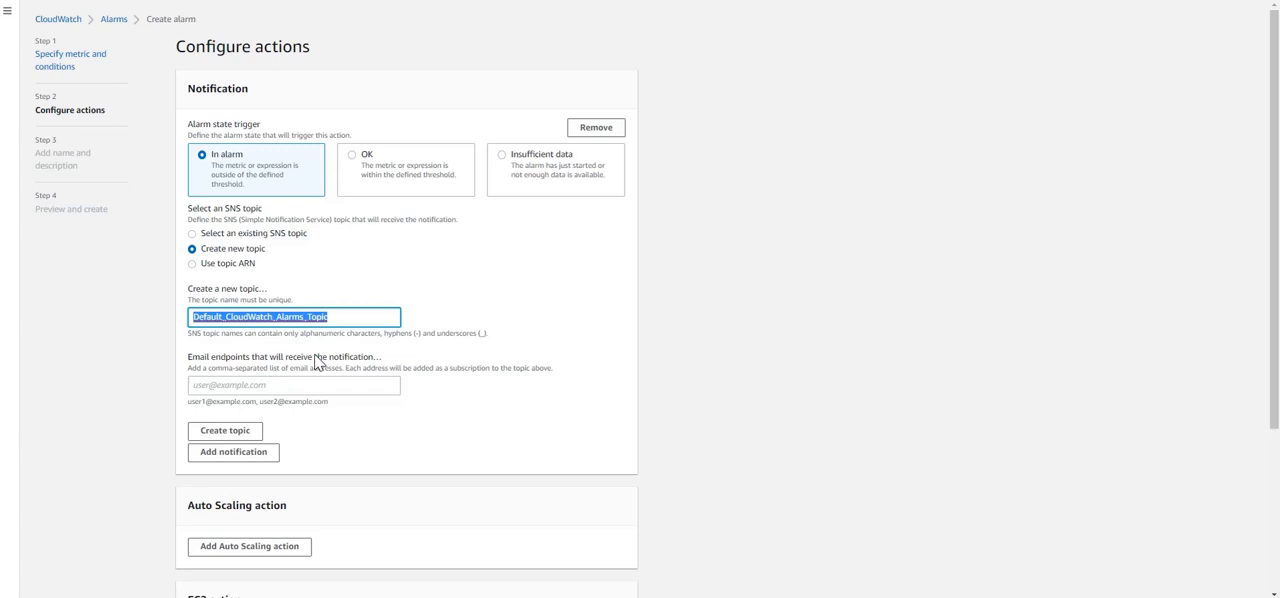
type("HB")
key("BackSpace")
key("BackSpace")
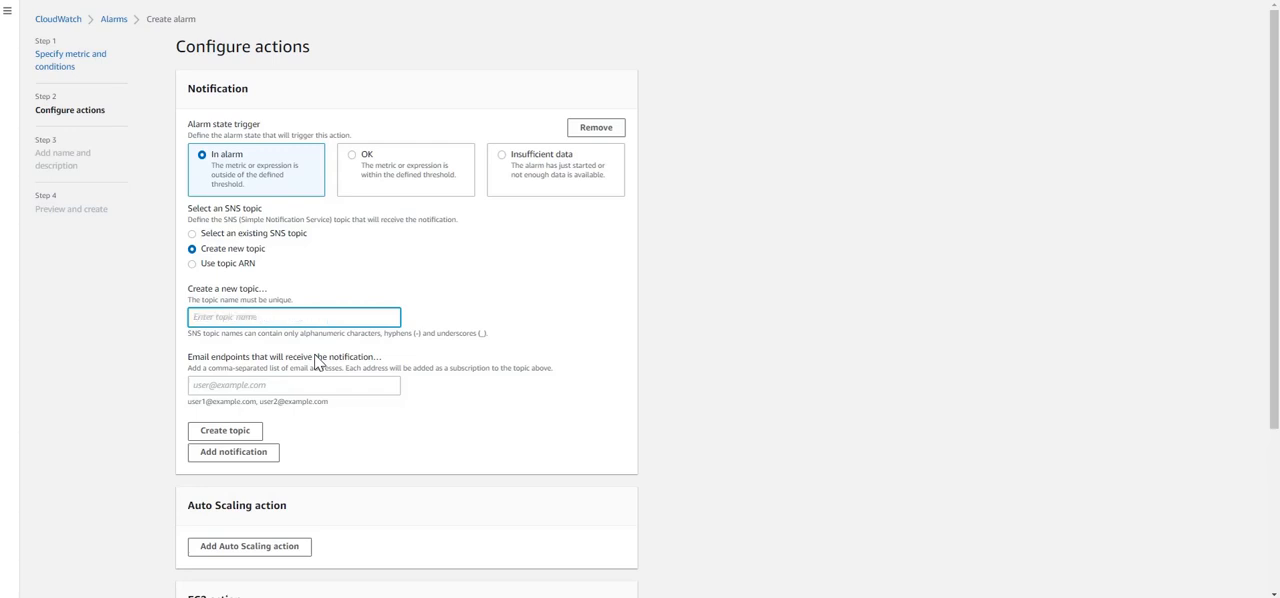
type("Biul")
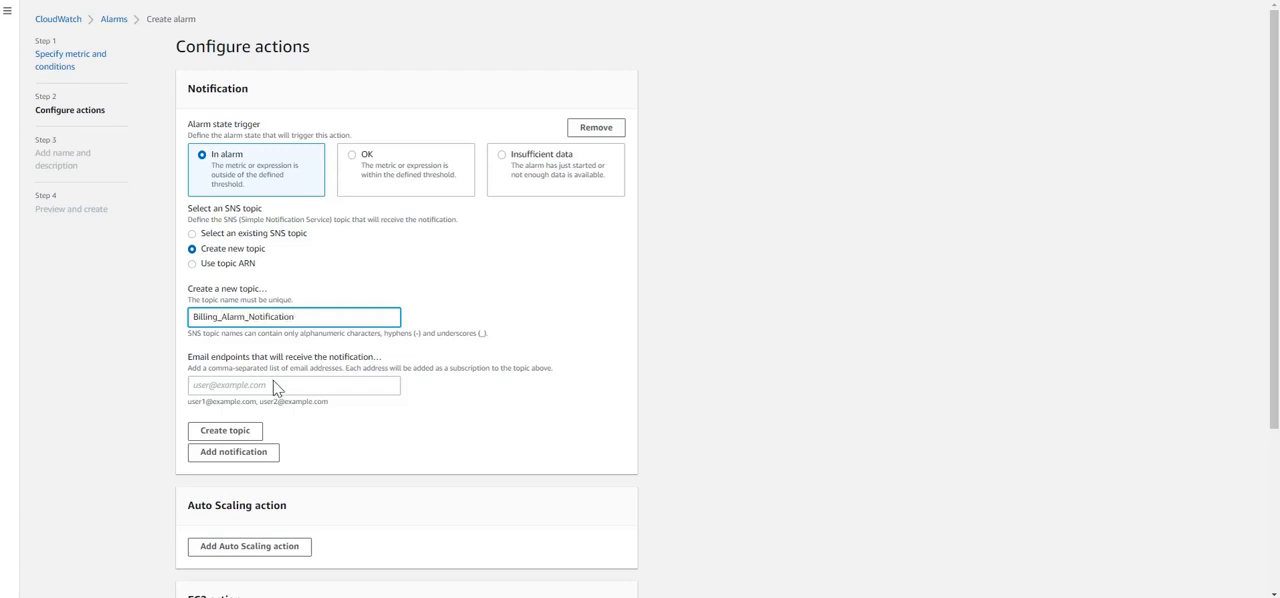
Enter the recipient's email address as the notification endpoint and create the topic
left_click(279, 386)
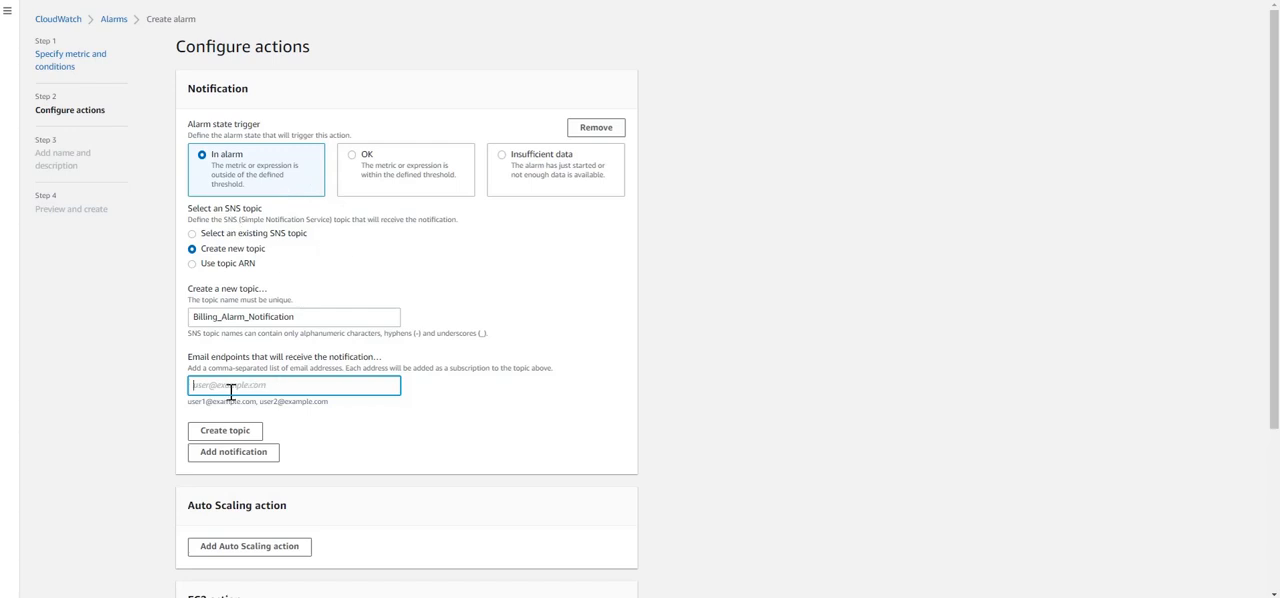
scroll(332, 422, "down", 1)
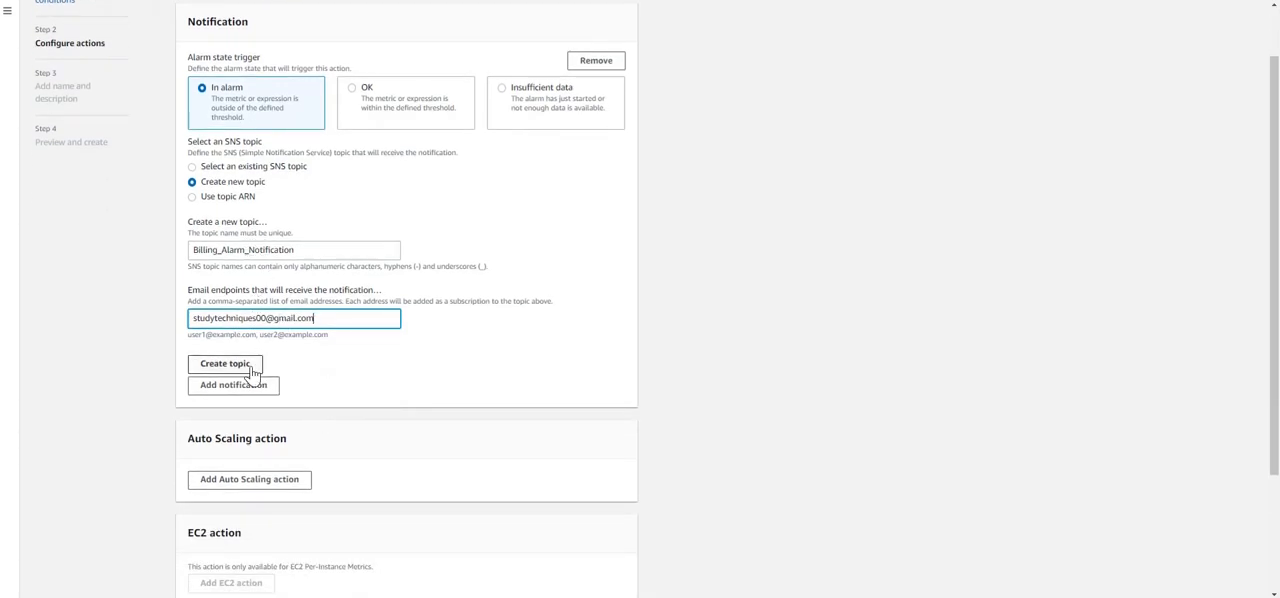
left_click(250, 367)
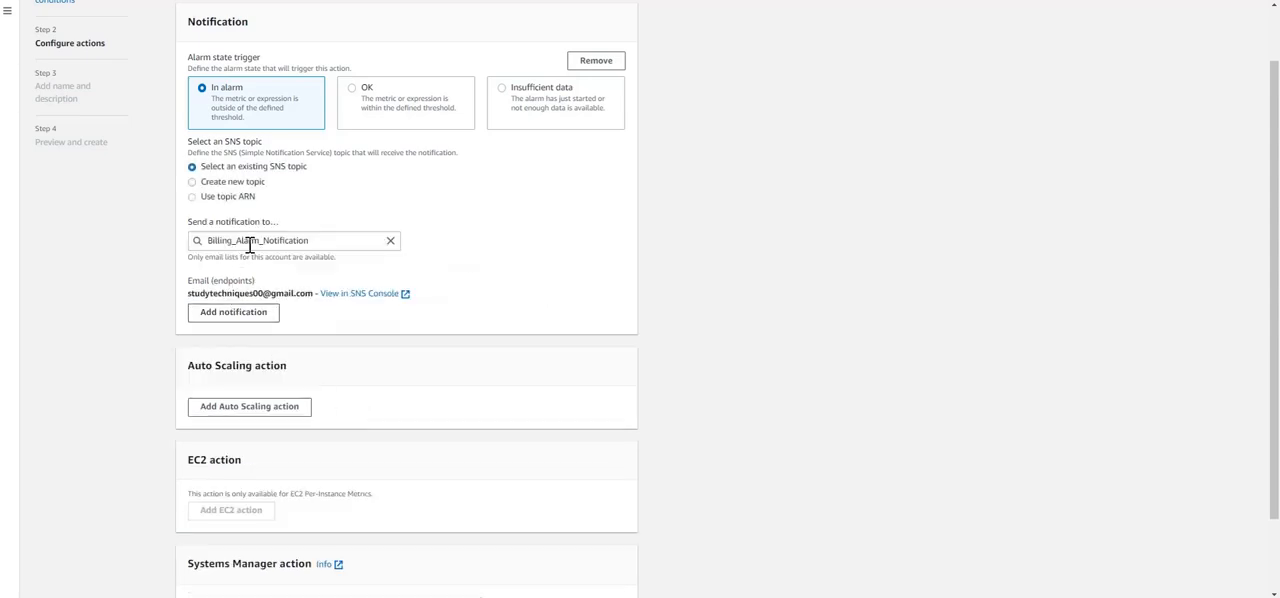
Accept the notification action without adding further actions, and name the alarm Billing_Alarm
scroll(390, 420, "down", 2)
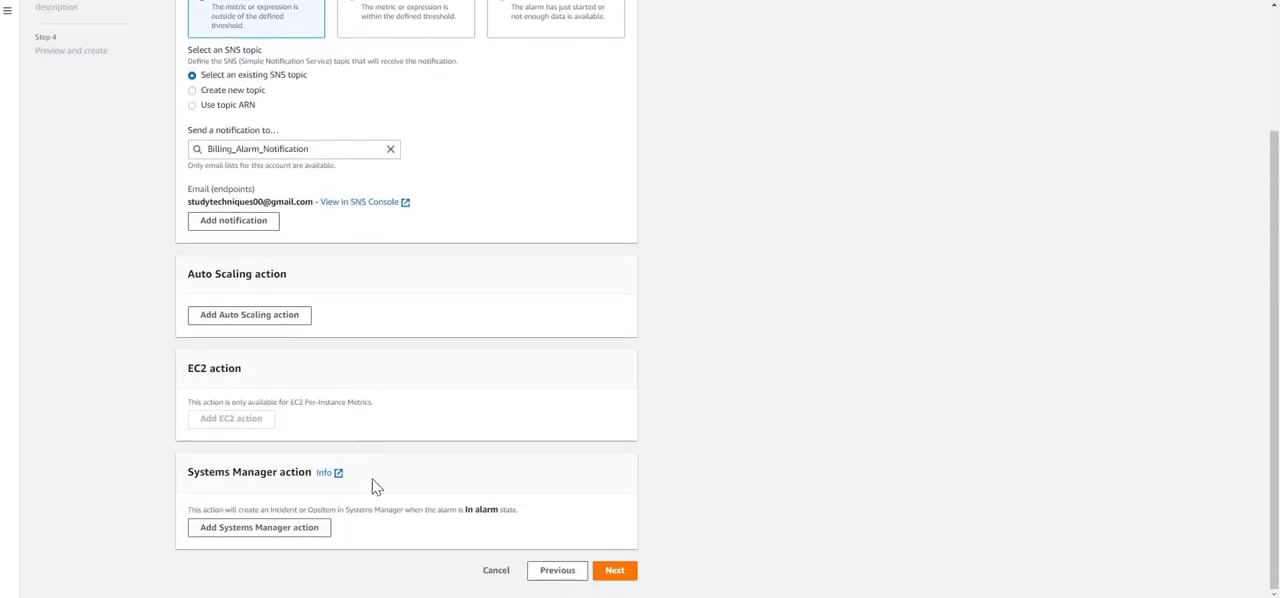
scroll(372, 490, "up", 4)
scroll(285, 430, "down", 4)
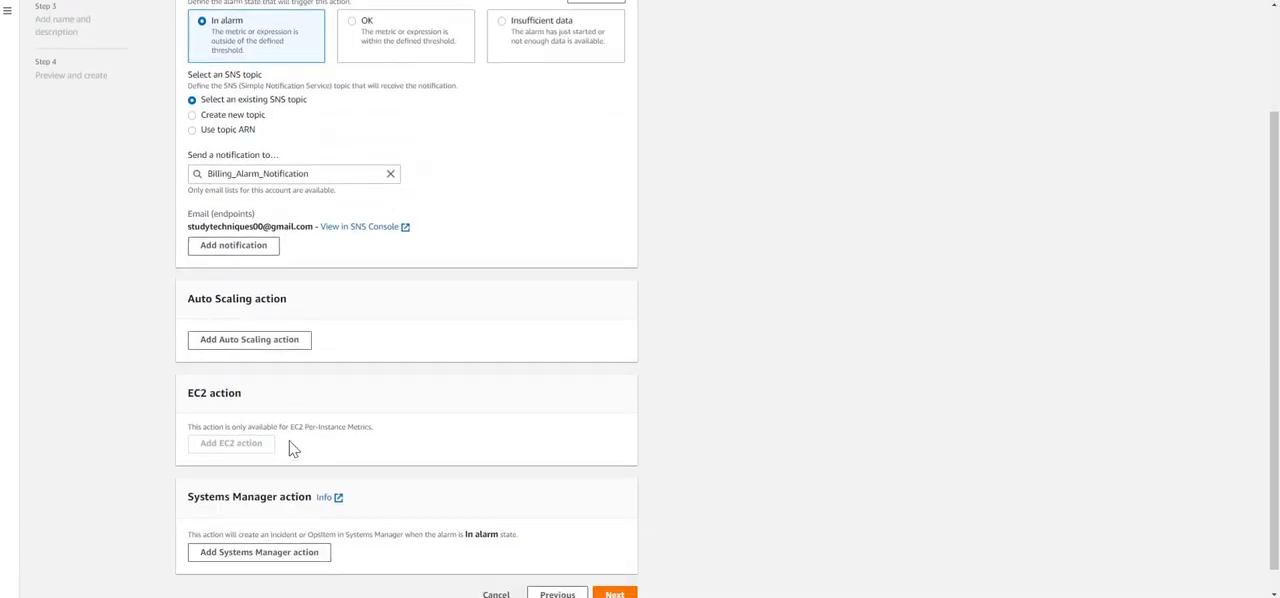
scroll(309, 466, "up", 2)
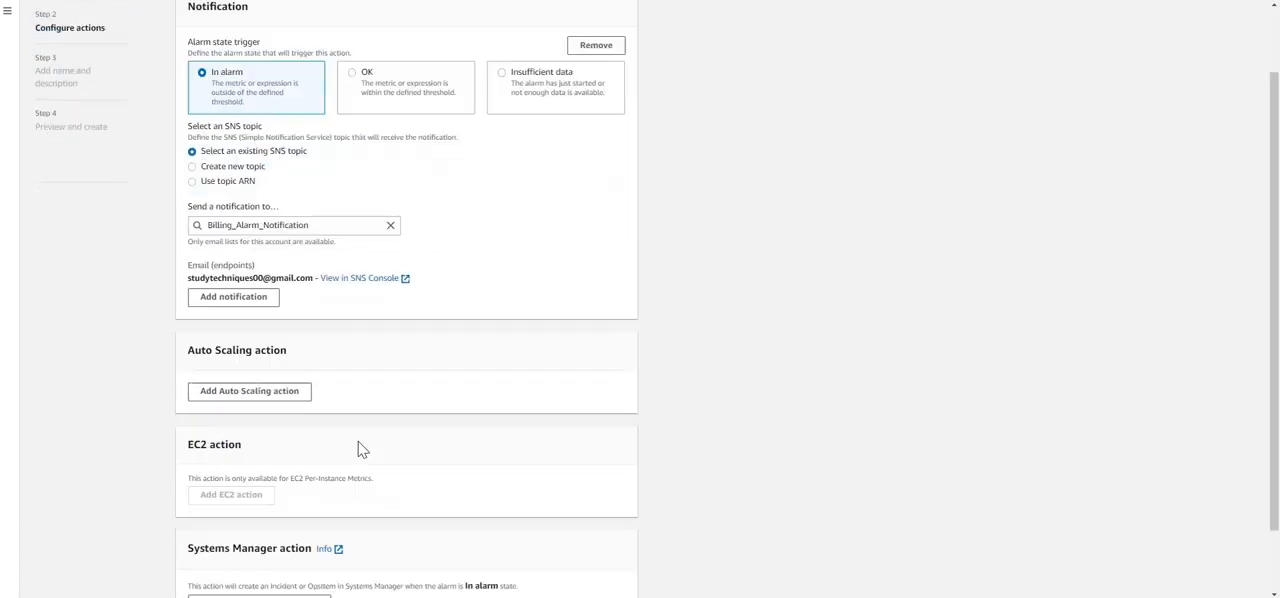
scroll(450, 470, "down", 2)
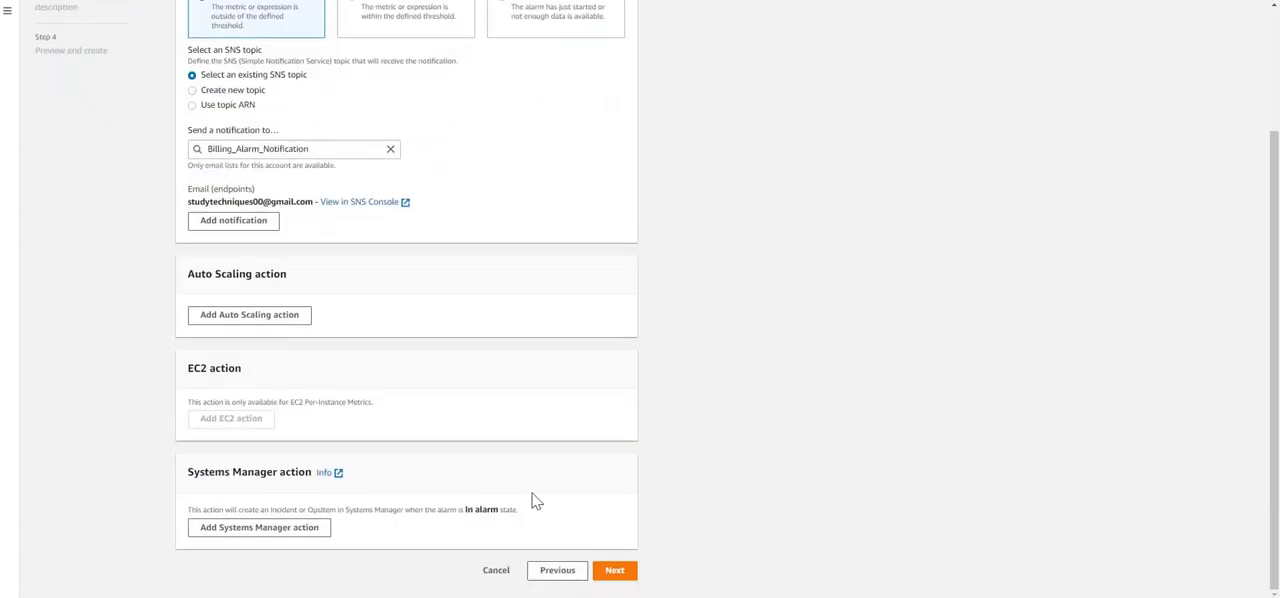
left_click(615, 572)
left_click(222, 142)
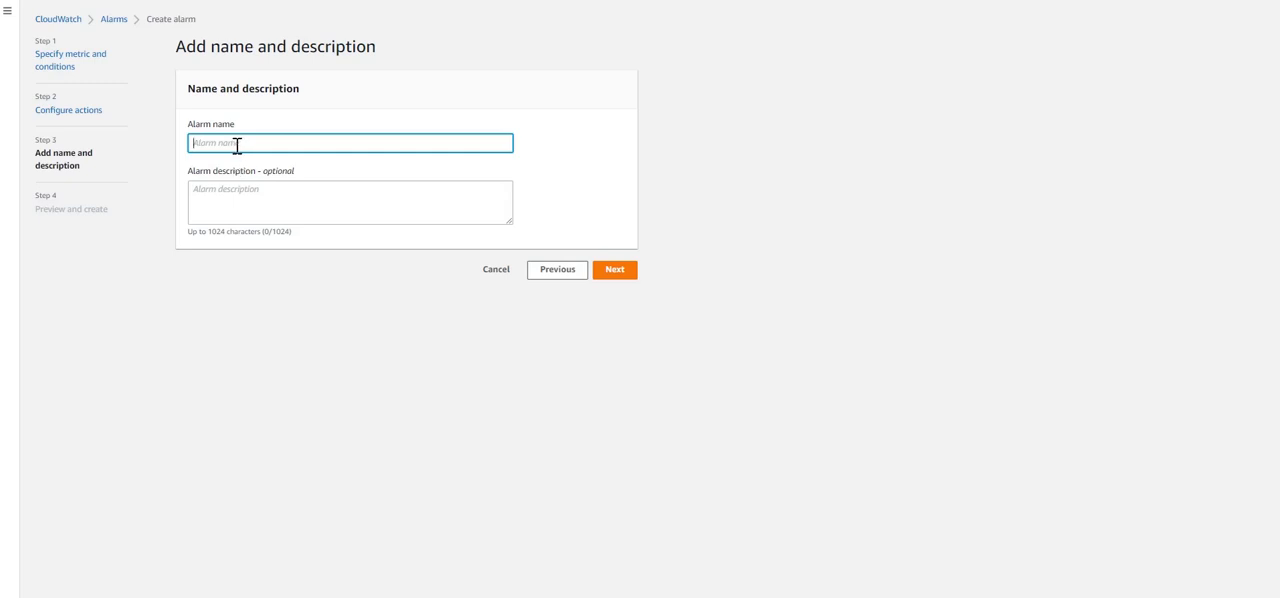
type("Billing_Alarm")
Enter the alarm description "Please send me an email if billing goes over INR 100." and proceed to the preview
left_click(260, 196)
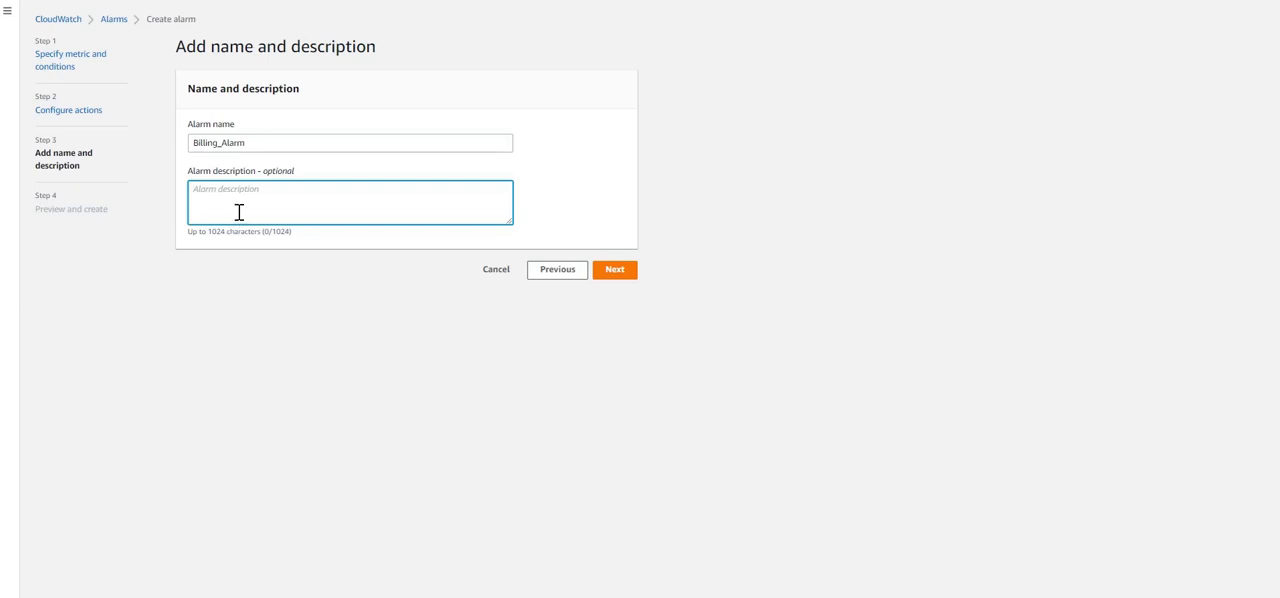
type("Please send")
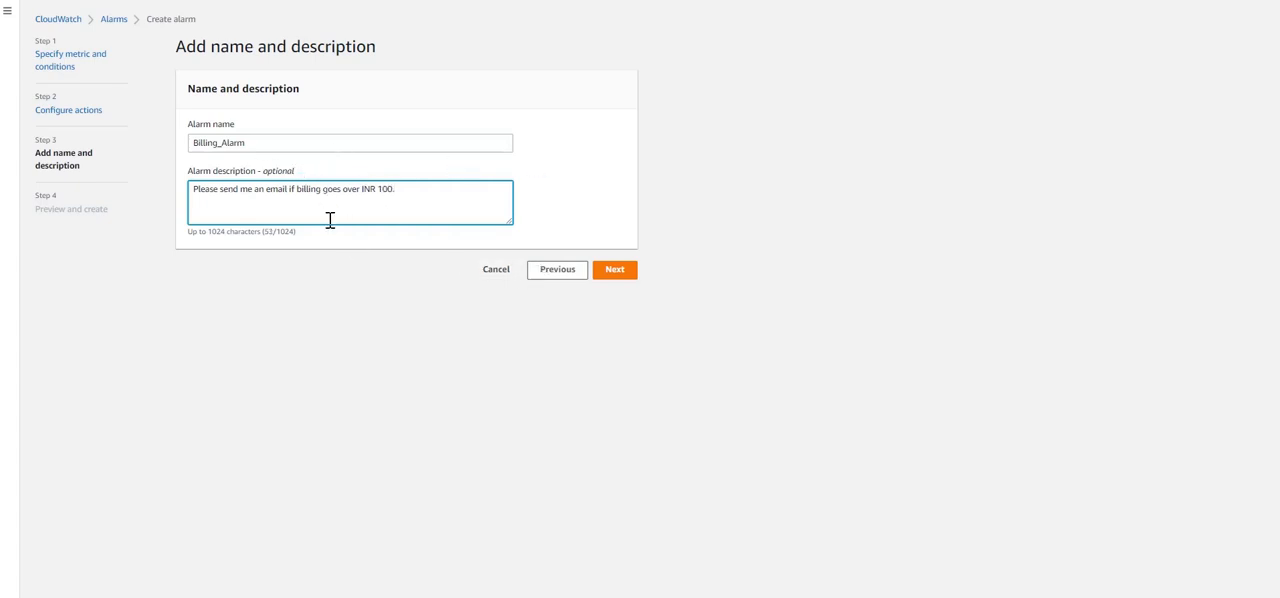
left_click(592, 234)
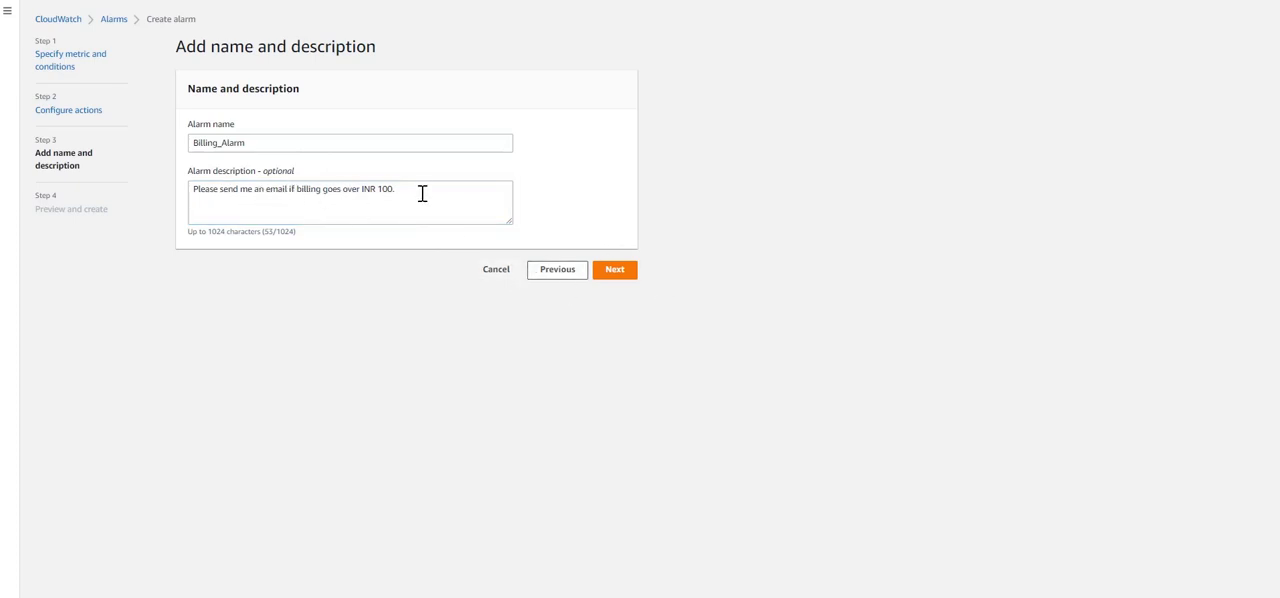
left_click_drag(422, 193, 196, 186)
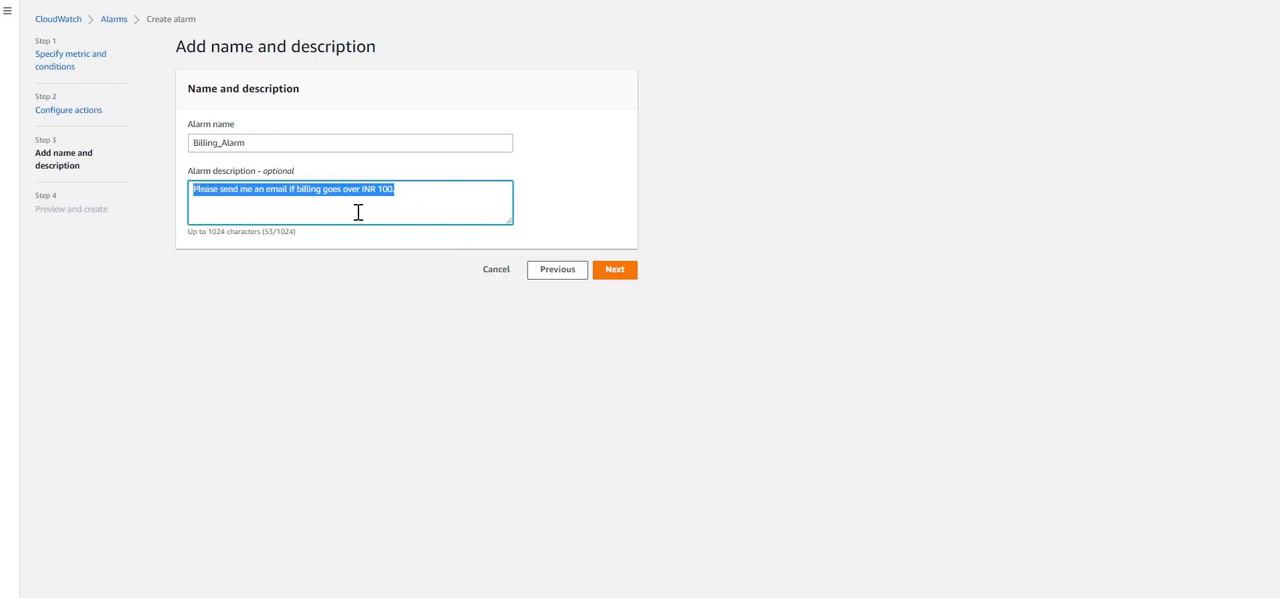
left_click(614, 270)
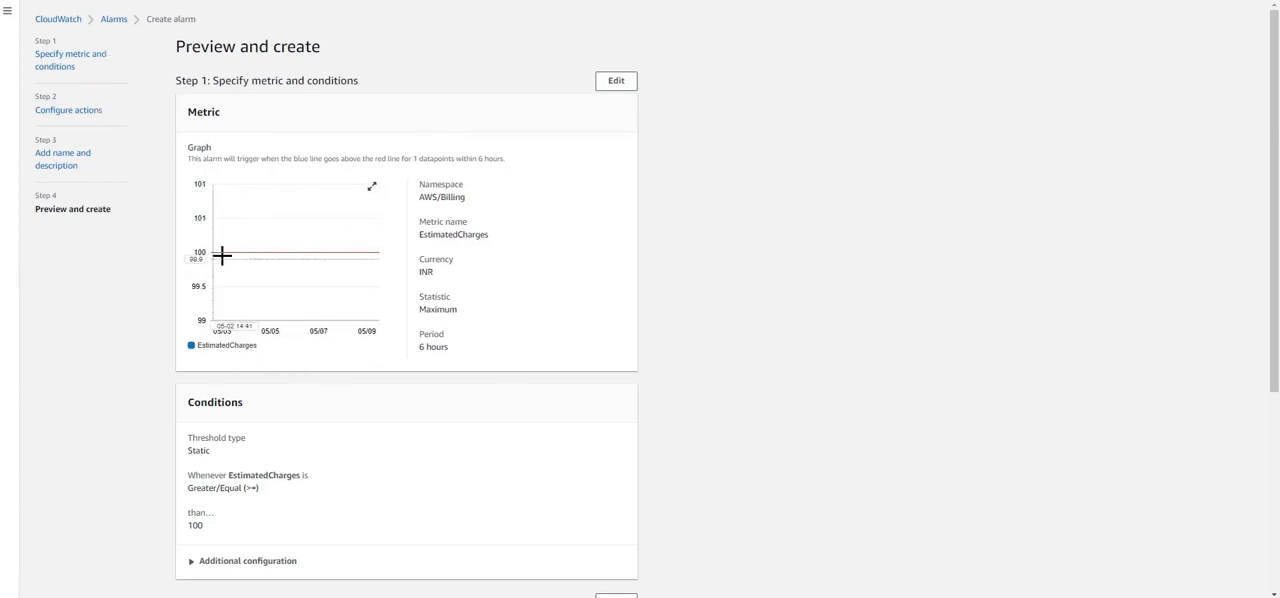
Review the alarm's metric, conditions, action, name and description in the preview, and create the alarm
scroll(485, 258, "down", 1)
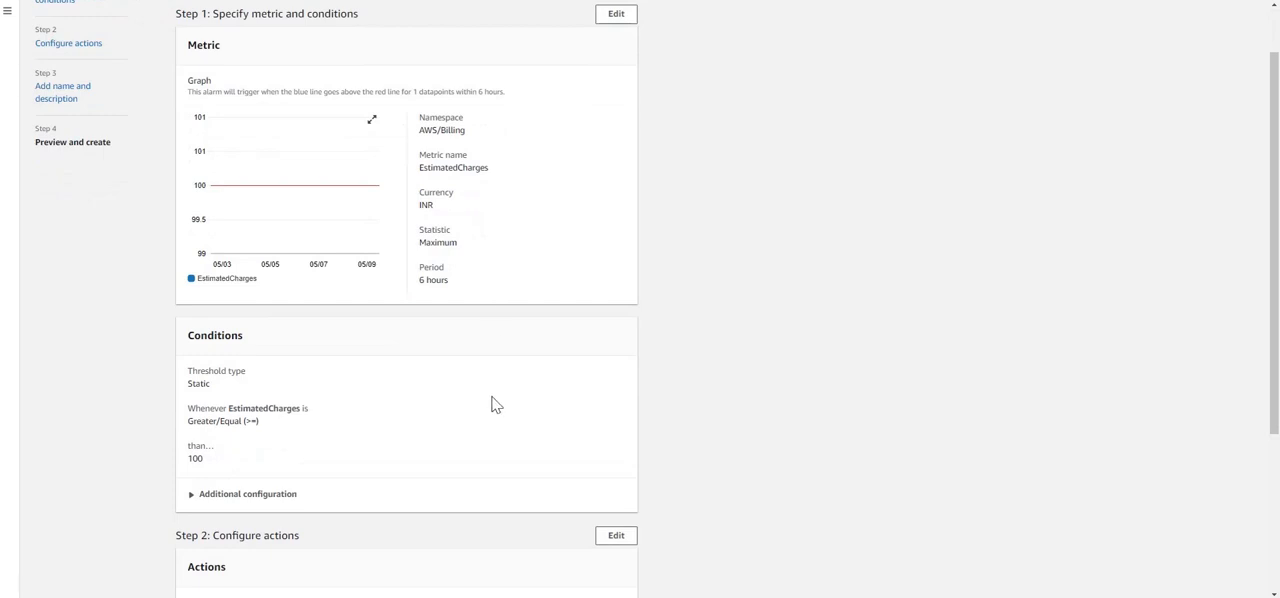
scroll(494, 400, "down", 3)
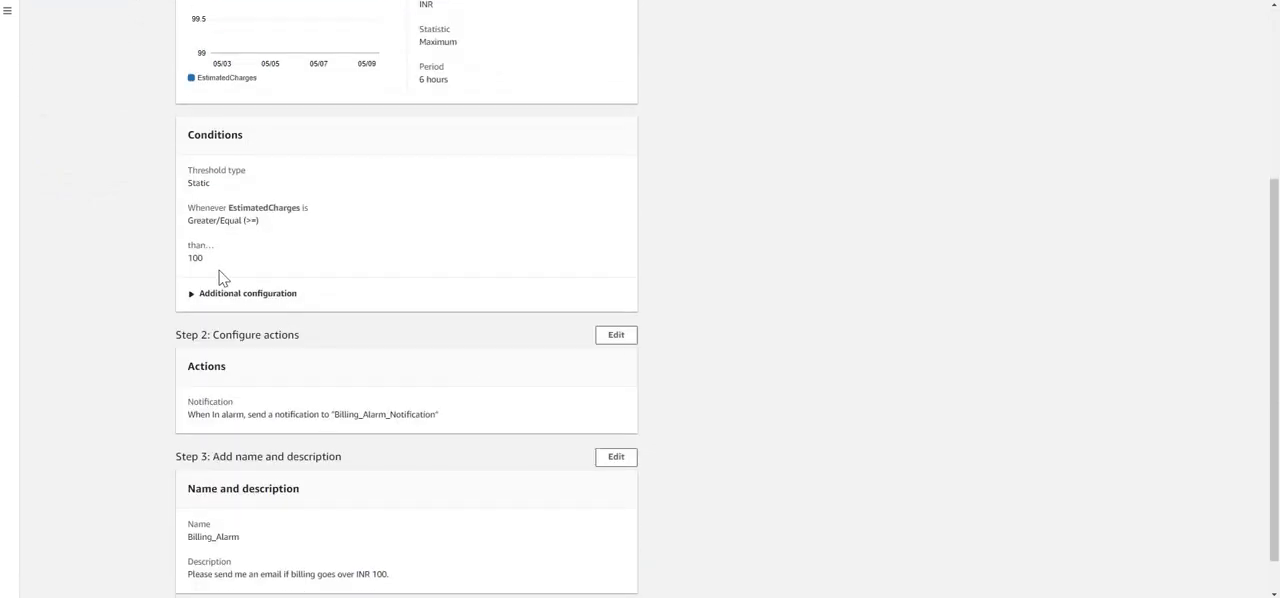
scroll(389, 438, "down", 1)
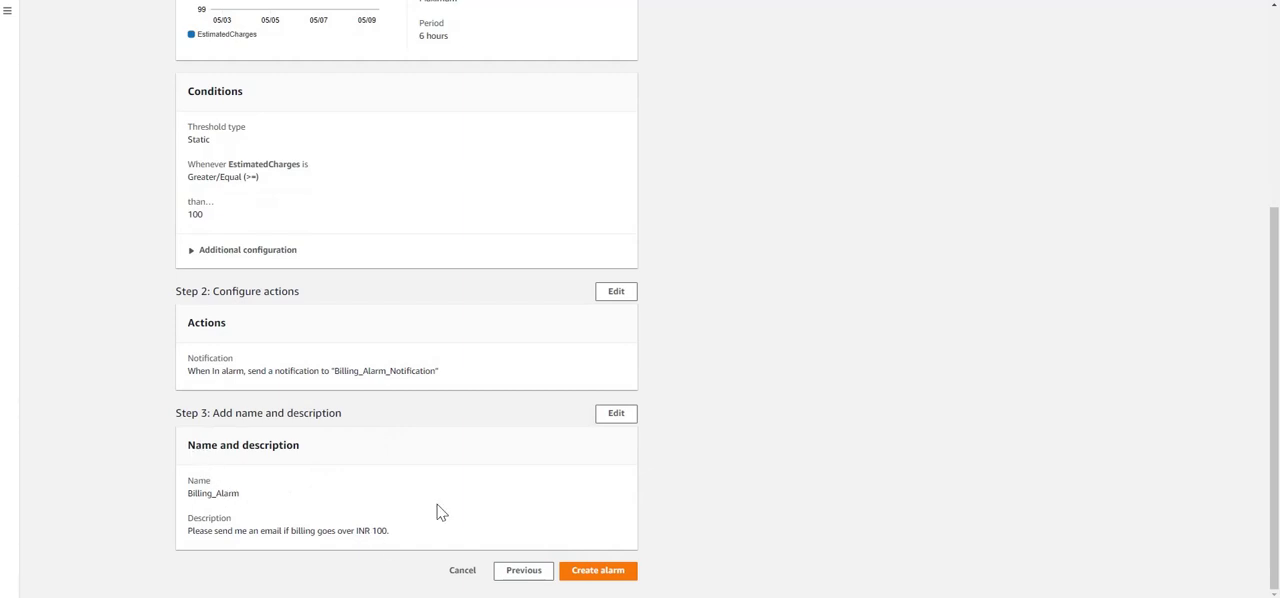
left_click_drag(203, 324, 457, 369)
left_click(549, 457)
left_click(606, 578)
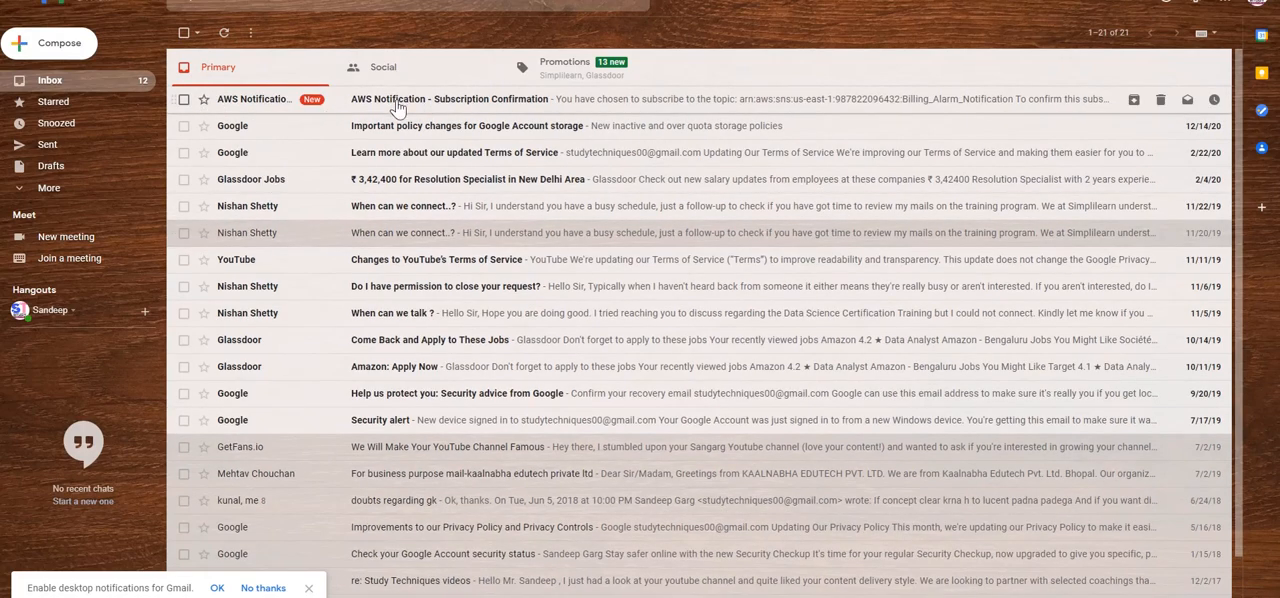
Open the "AWS Notification - Subscription Confirmation" email in the Gmail inbox and confirm the subscription to the topic
left_click(420, 105)
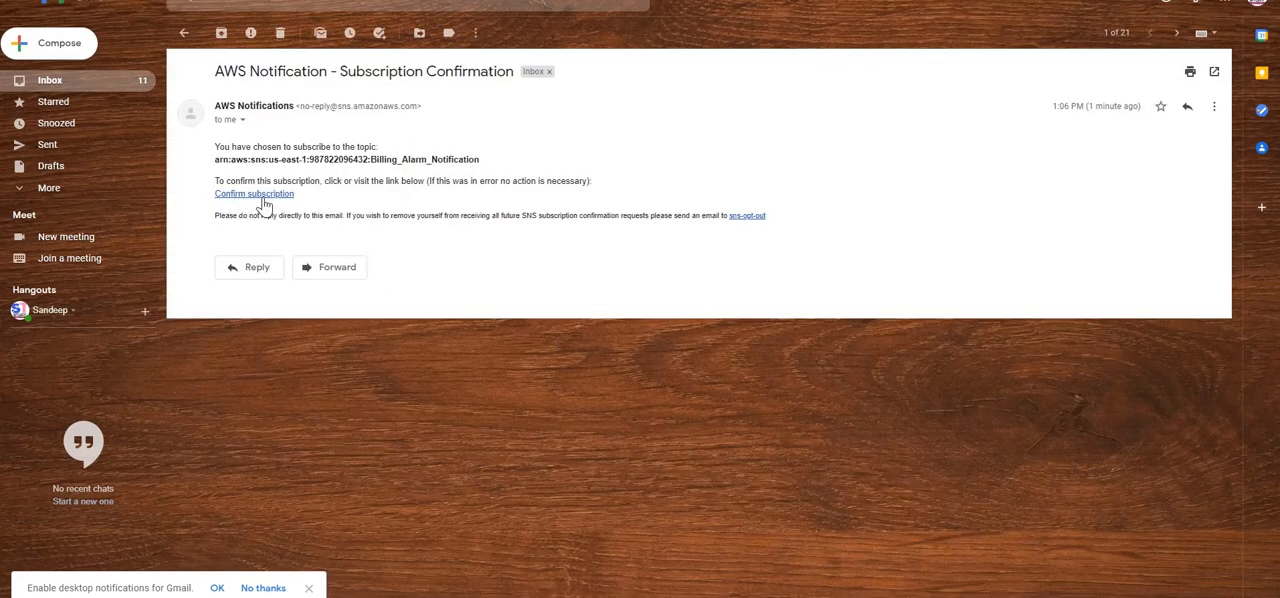
left_click(262, 196)
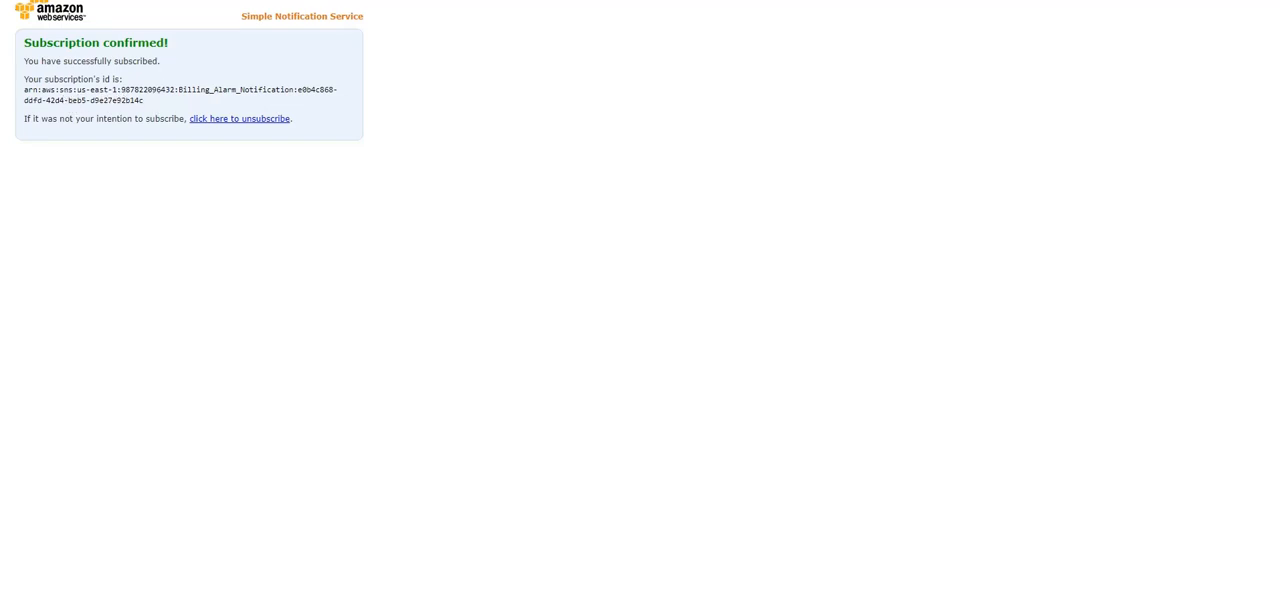
Switch back to CloudWatch and refresh the billing alarms list to check Billing_Alarm's state and actions
left_click(345, 1)
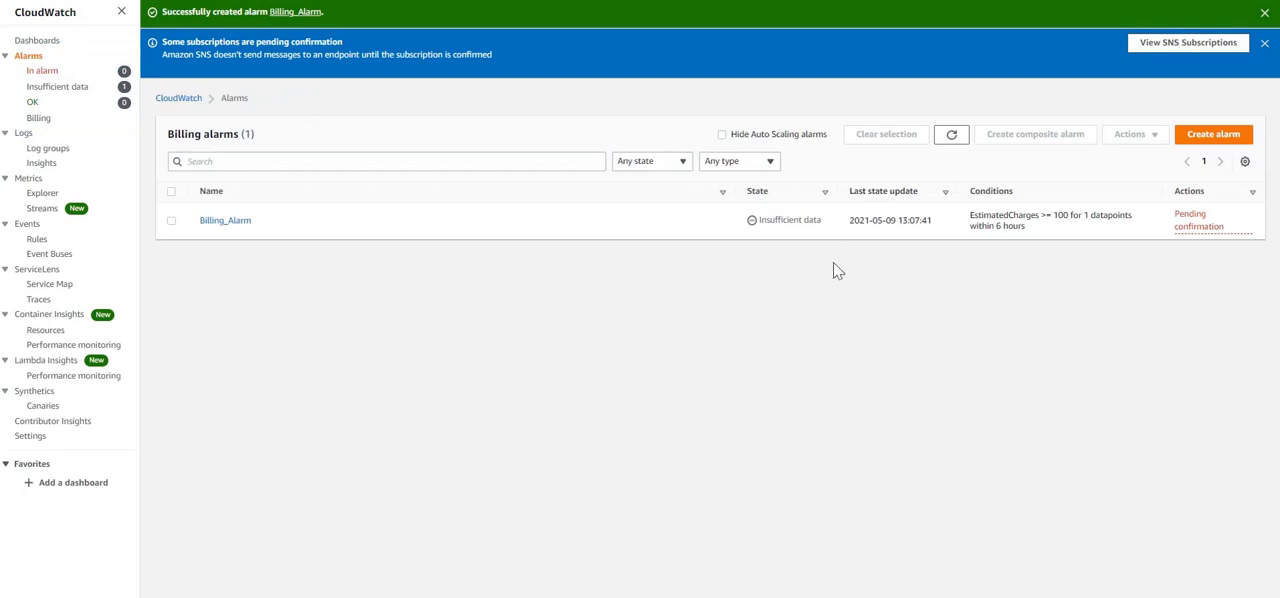
left_click(953, 135)
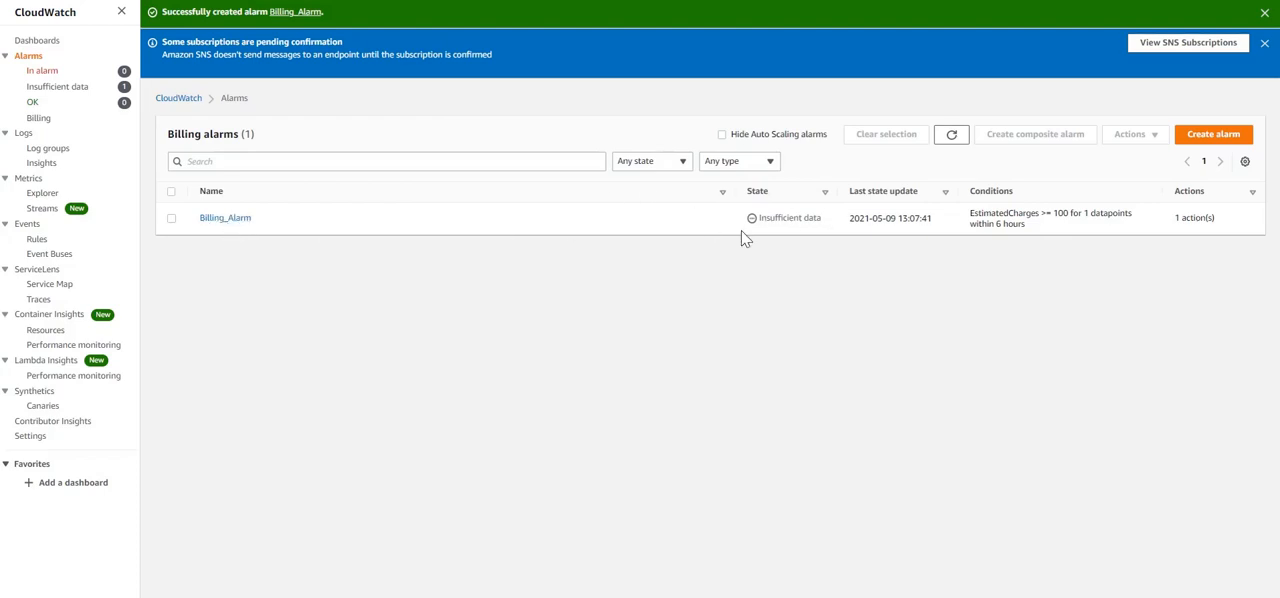
left_click_drag(824, 224, 762, 232)
left_click(286, 240)
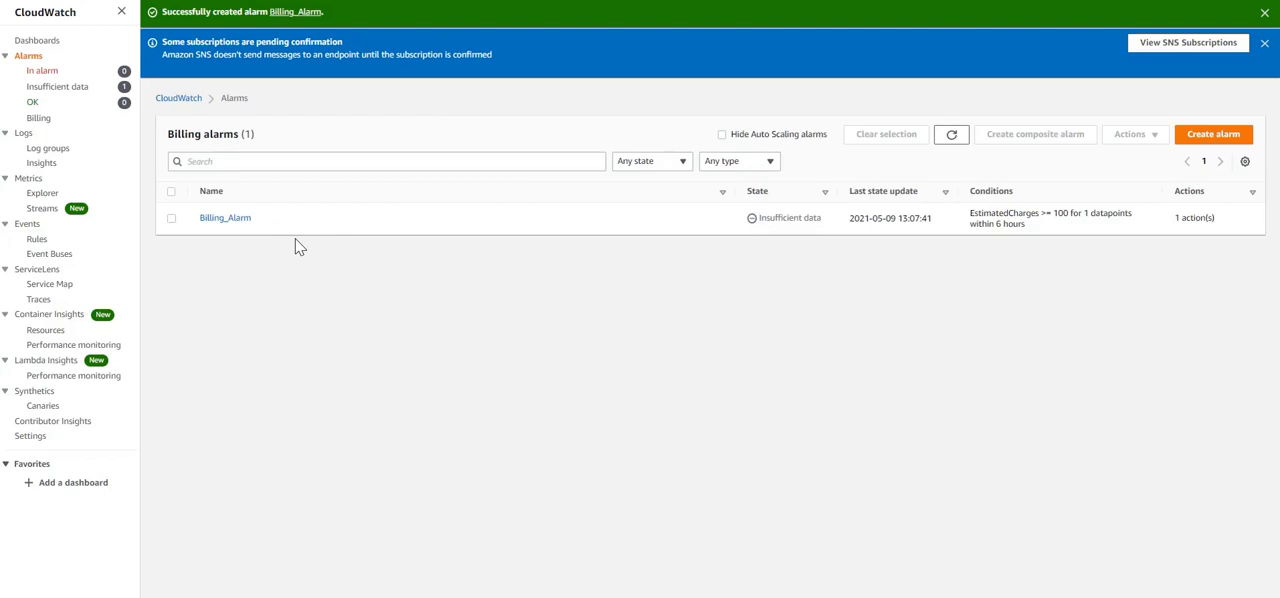